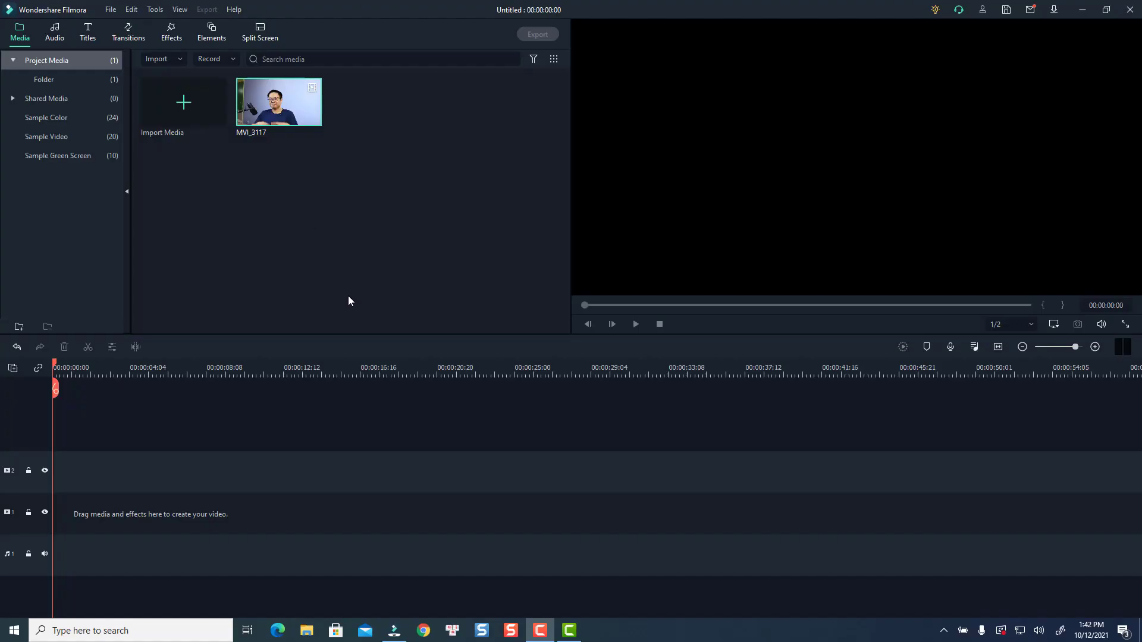
- Place MVI_3117 on the timeline and cut away its opening pause
left_click_drag(279, 102, 149, 476)
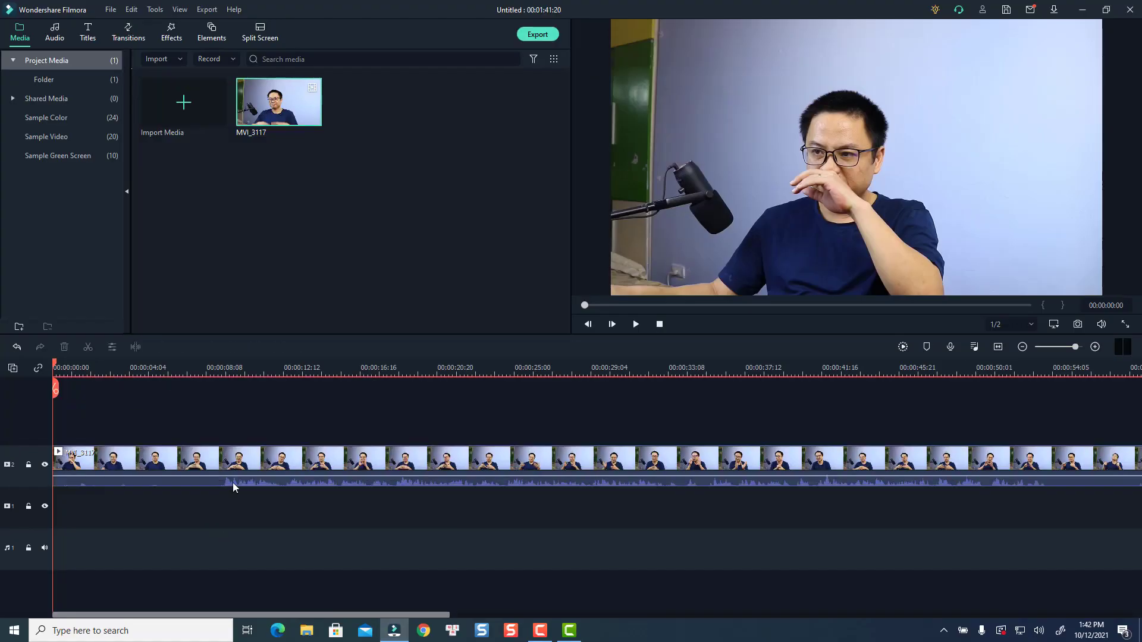
left_click(218, 373)
left_click(219, 389)
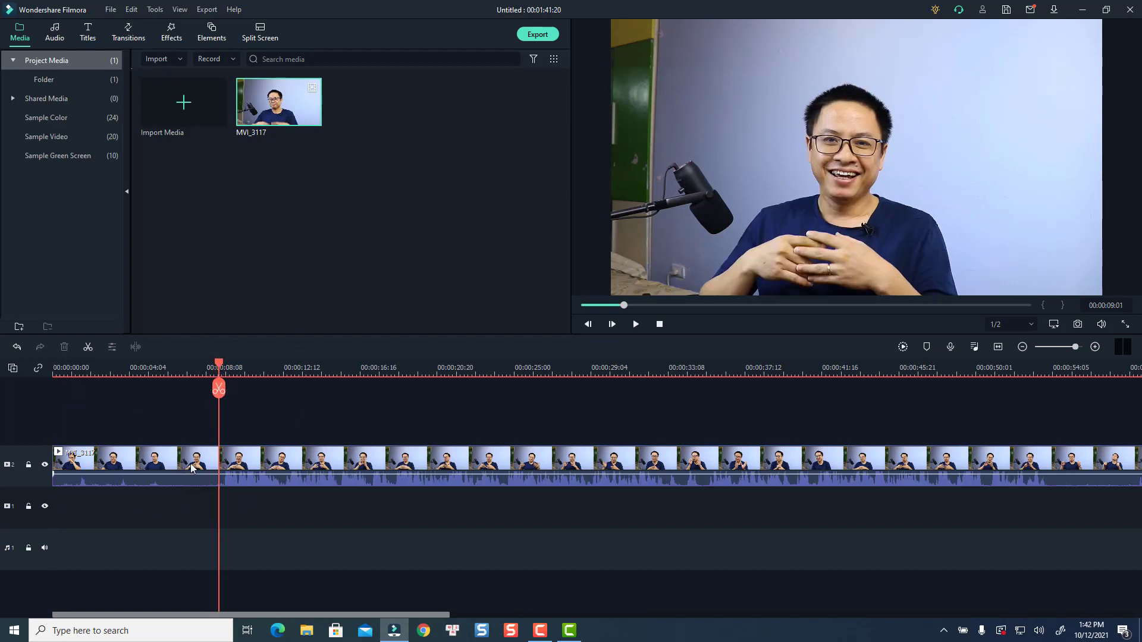
left_click(156, 468)
key("Delete")
- Remove the short pause between 00:00:03:07 and 00:00:03:15
scroll(535, 375, "up", 3)
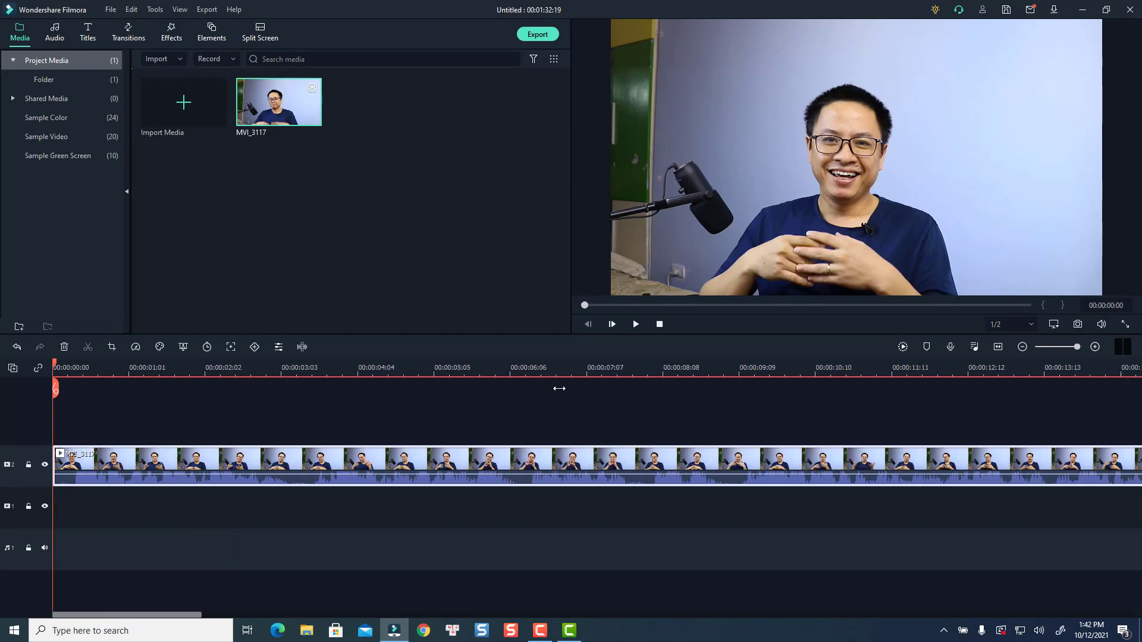
left_click(325, 372)
left_click(320, 389)
left_click(350, 368)
left_click(348, 389)
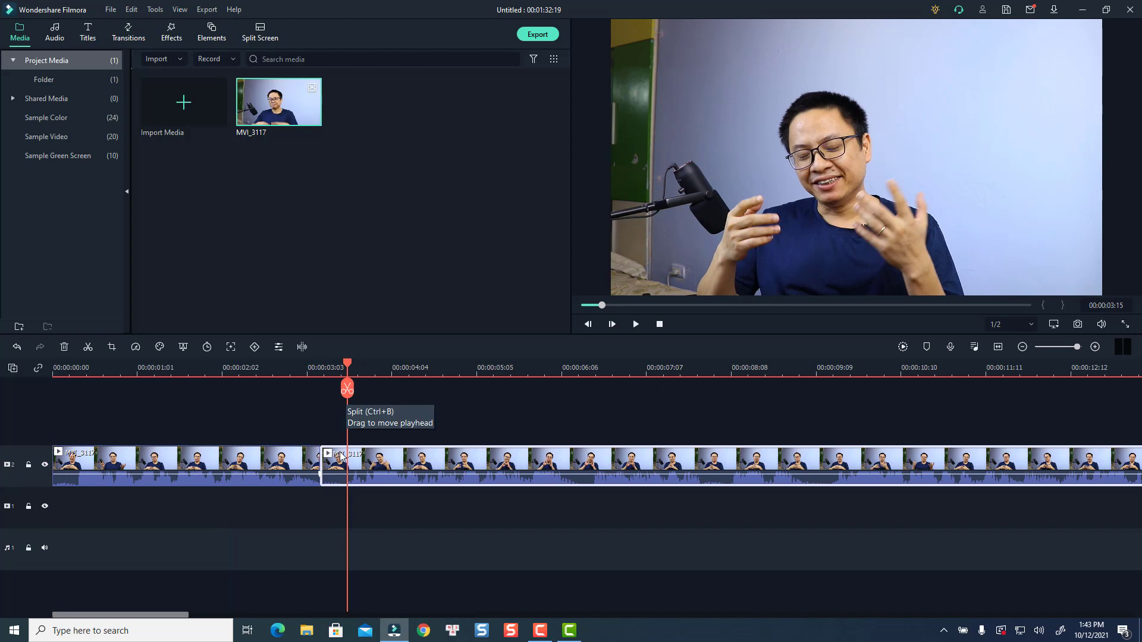
left_click(330, 464)
key("Delete")
- Remove the pause ending at 00:00:48:22 from the clip
left_click(1034, 347)
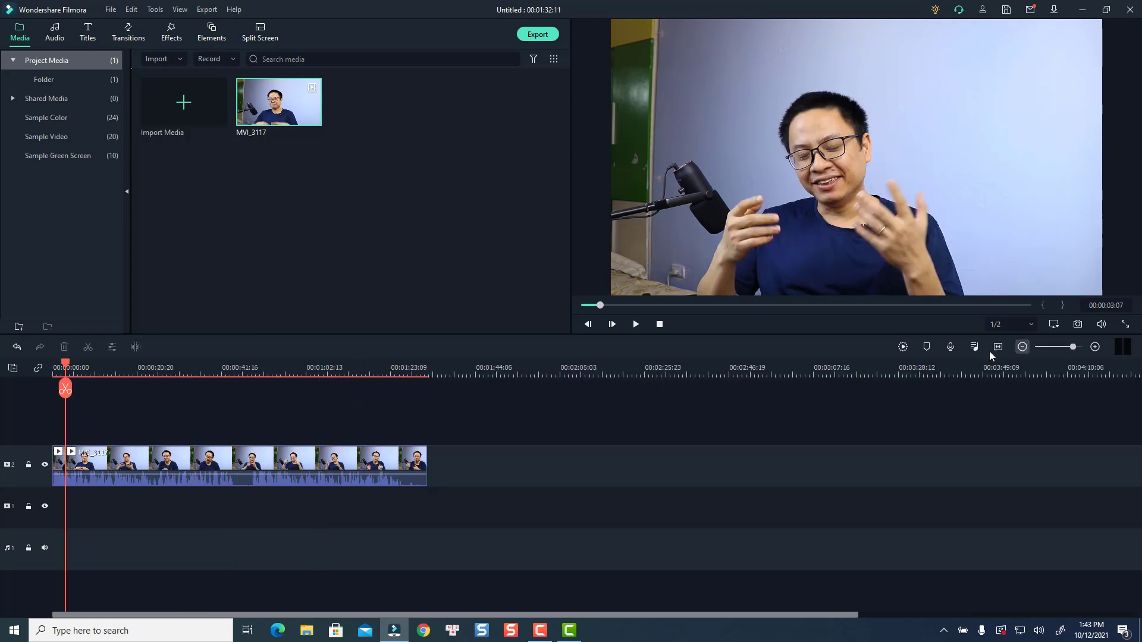
left_click(237, 368)
scroll(232, 368, "up", 2)
left_click(231, 368)
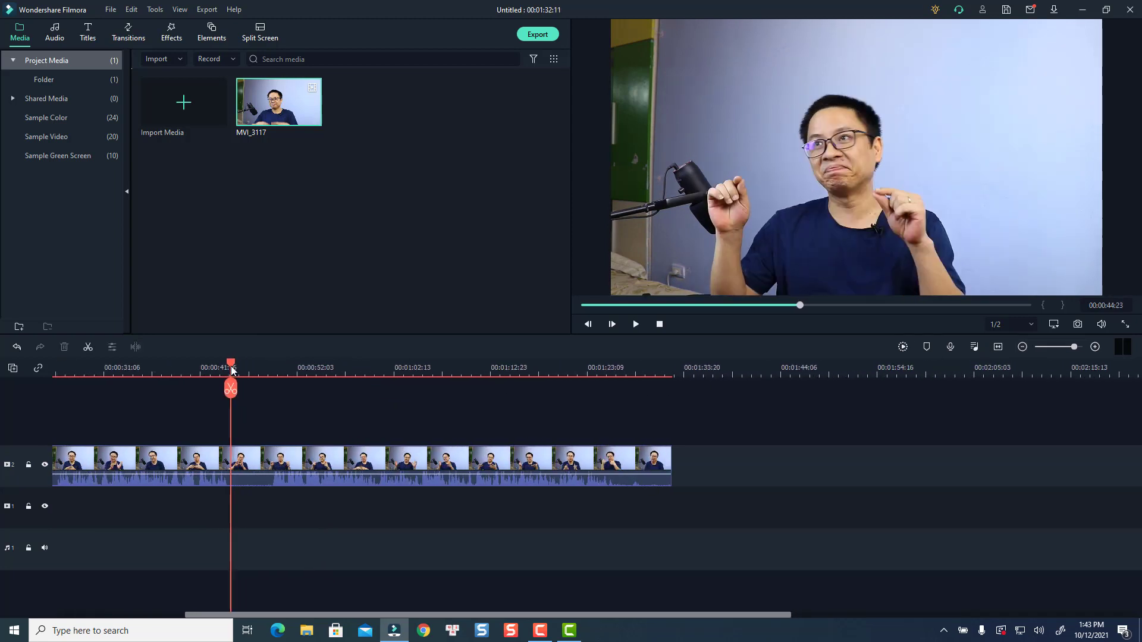
left_click(231, 388)
left_click(268, 368)
left_click(268, 389)
left_click(250, 472)
key("Delete")
- Delete the clip's tail after 00:01:22:06
left_click(201, 368)
left_click(577, 368)
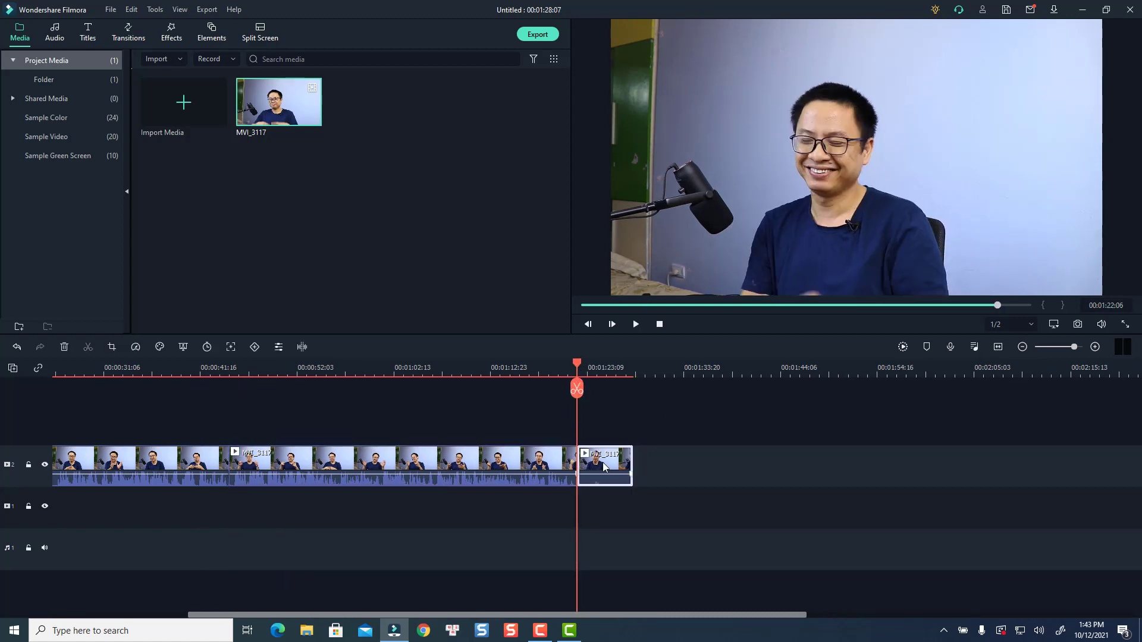
left_click(602, 462)
key("Delete")
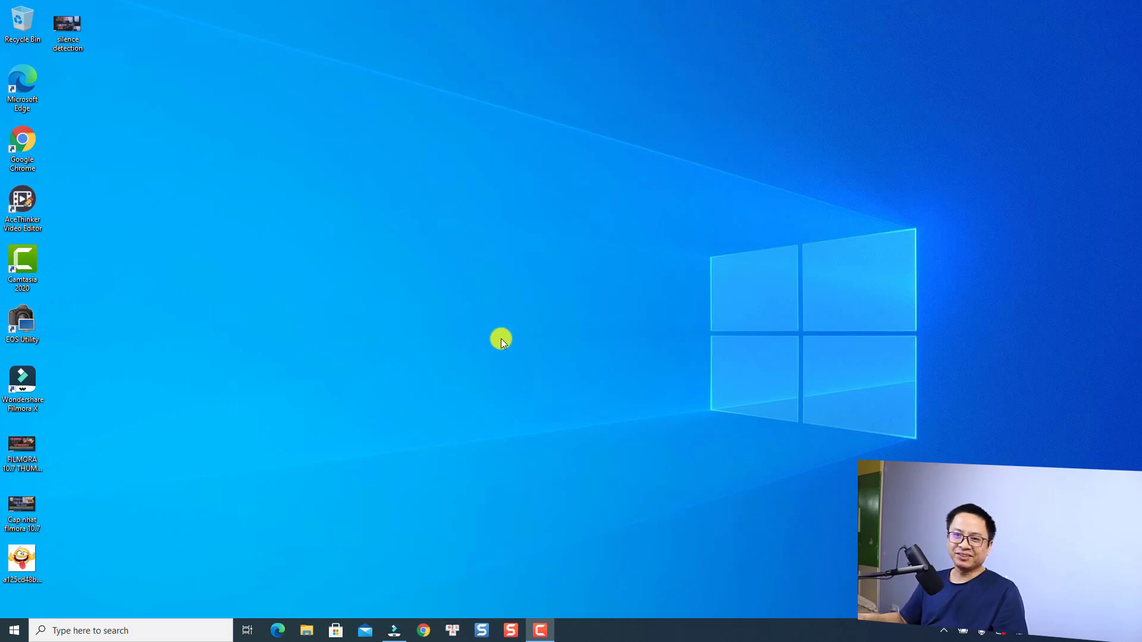
- Restore Filmora, confirm version 10.7.0.10 in Help > About, and close the window
left_click(398, 628)
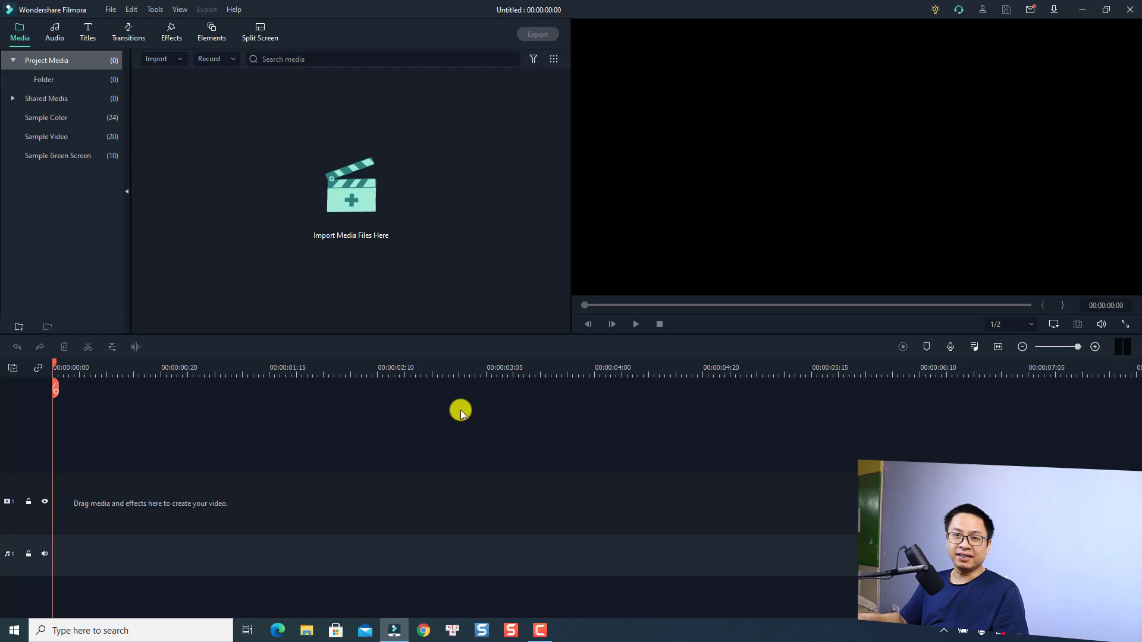
left_click(238, 9)
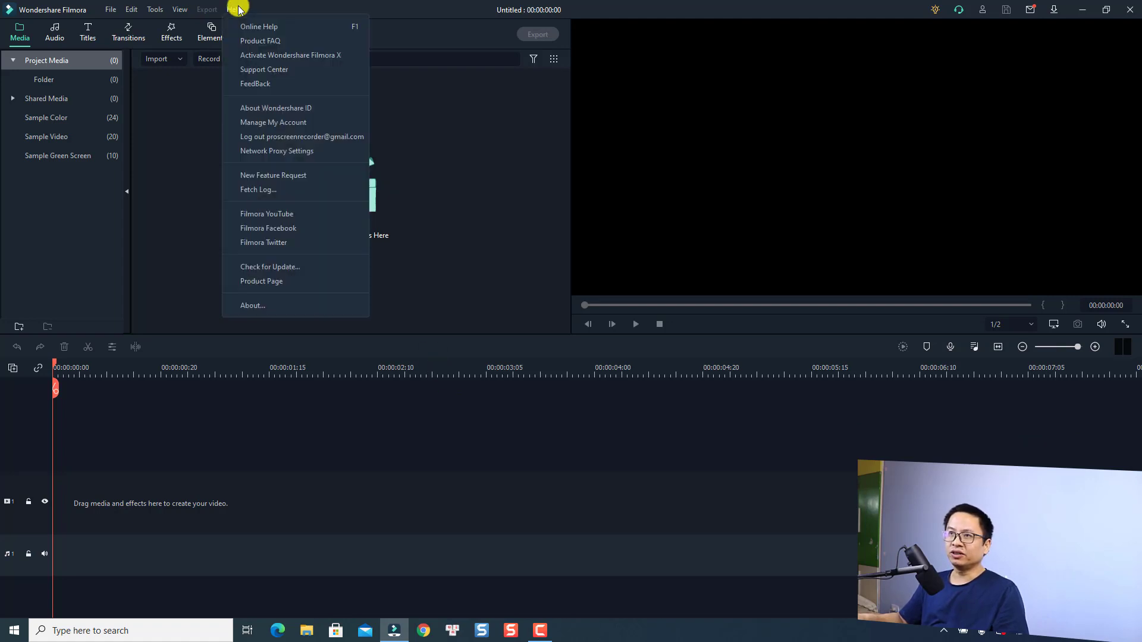
left_click(266, 306)
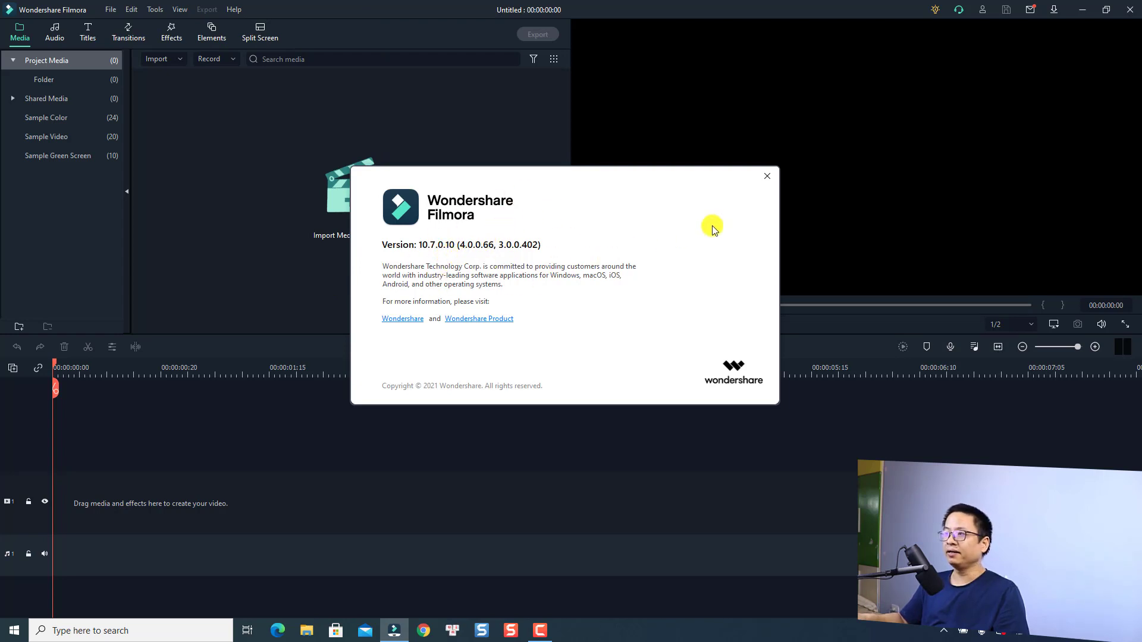
left_click(769, 176)
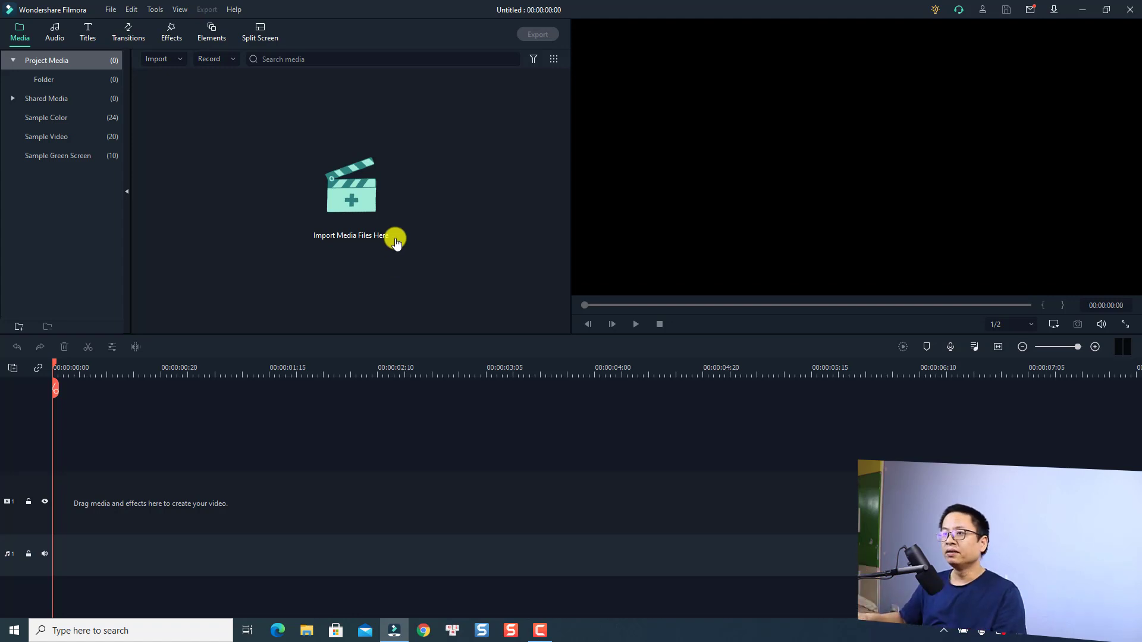
- Import MVI_3117 from D:\Canon 800D\2021_10_10 into the project media
left_click(356, 206)
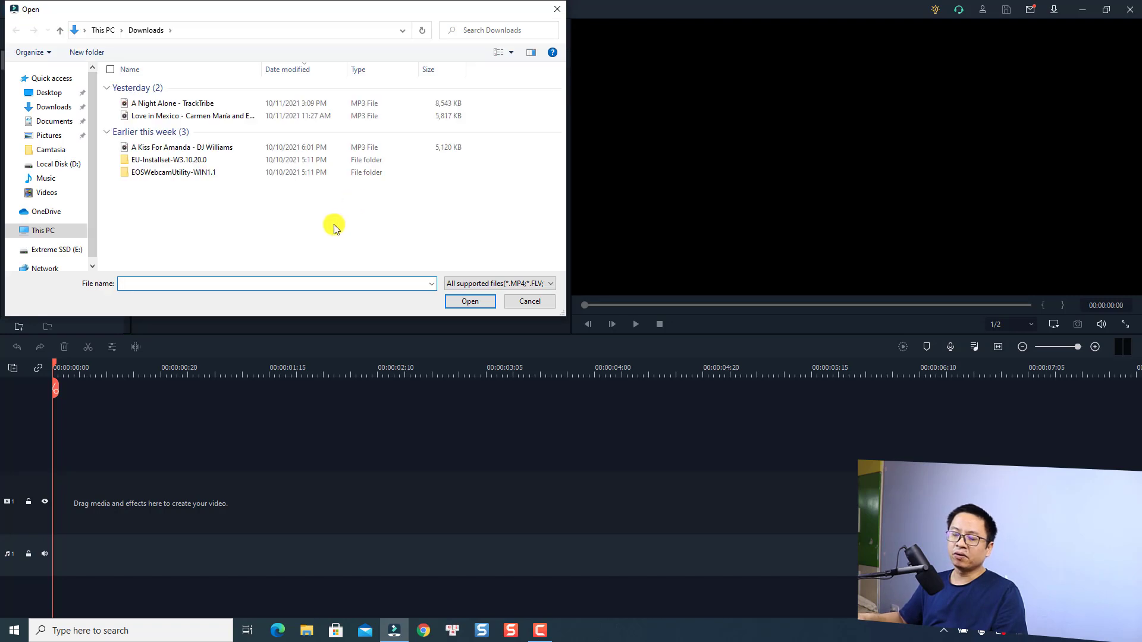
left_click(47, 231)
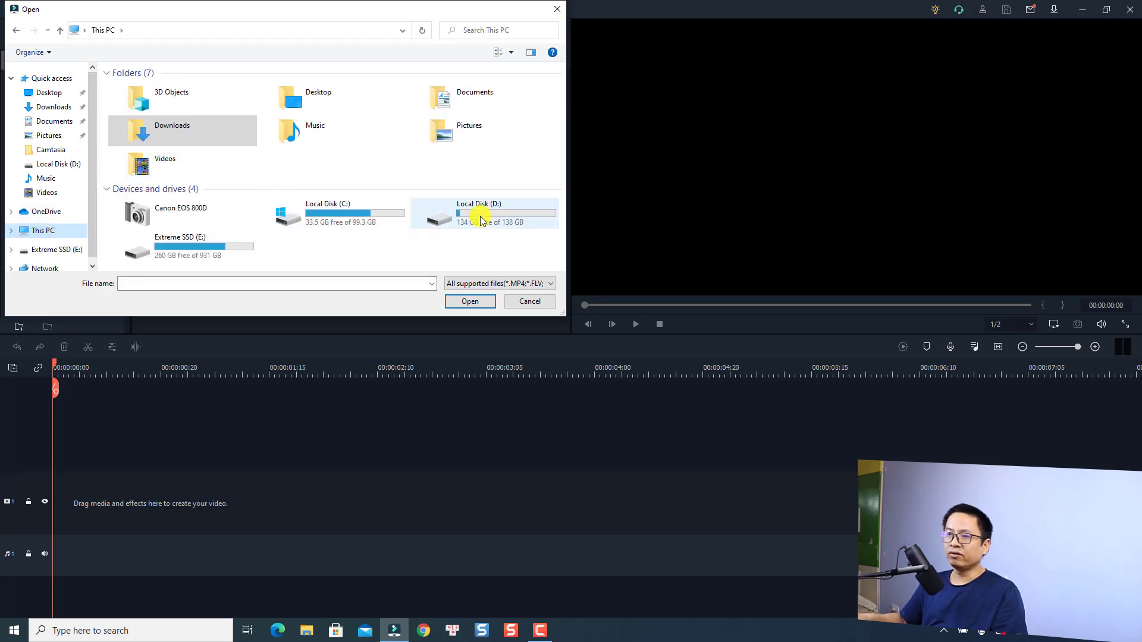
left_click(482, 221)
double_click(482, 221)
double_click(153, 89)
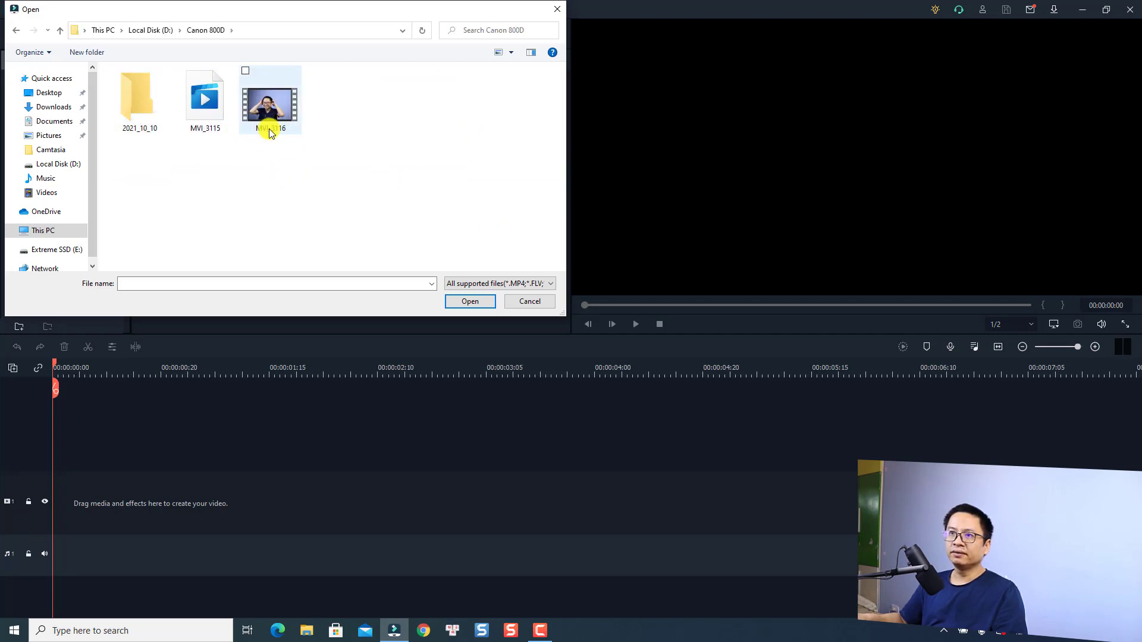
double_click(152, 113)
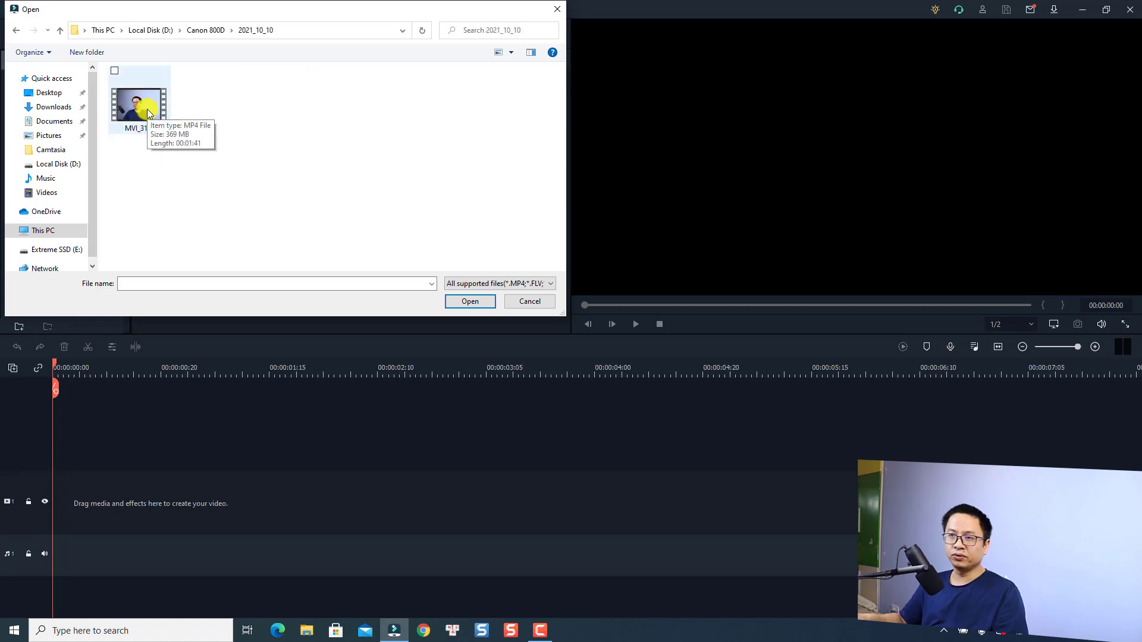
left_click(122, 104)
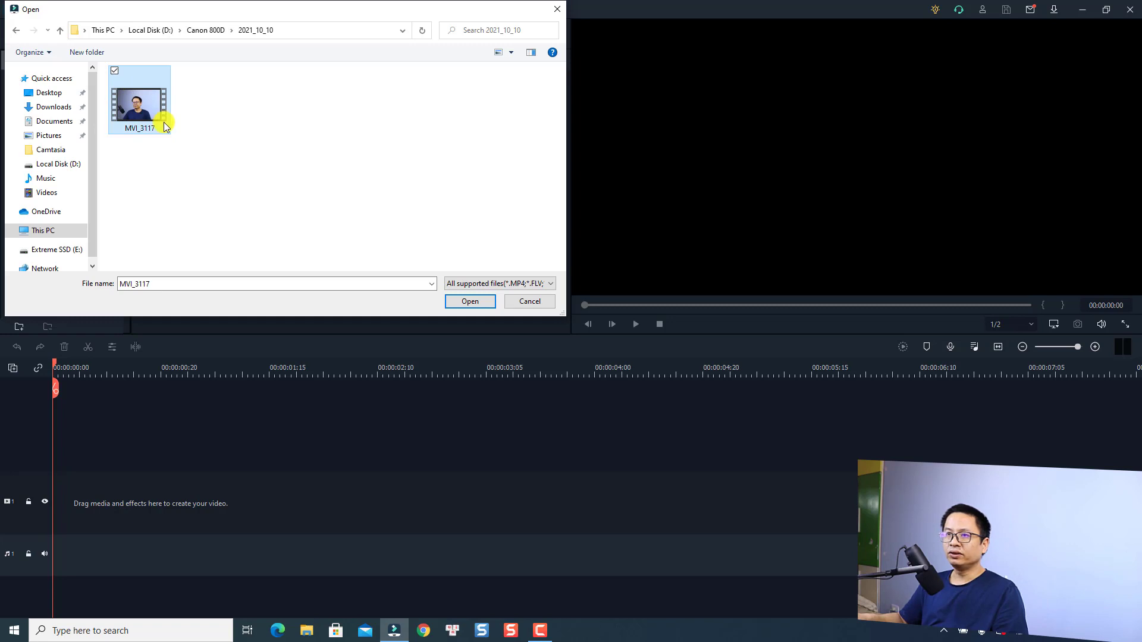
left_click(467, 301)
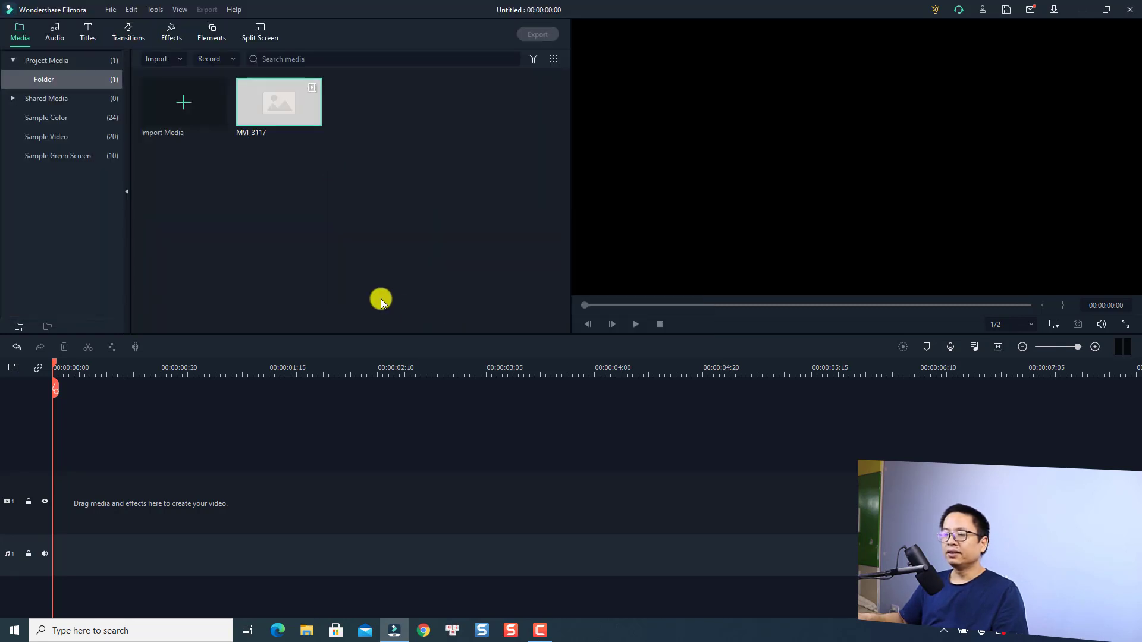
- Run Silence Detection on the imported MVI_3117 clip
mouse_move(312, 122)
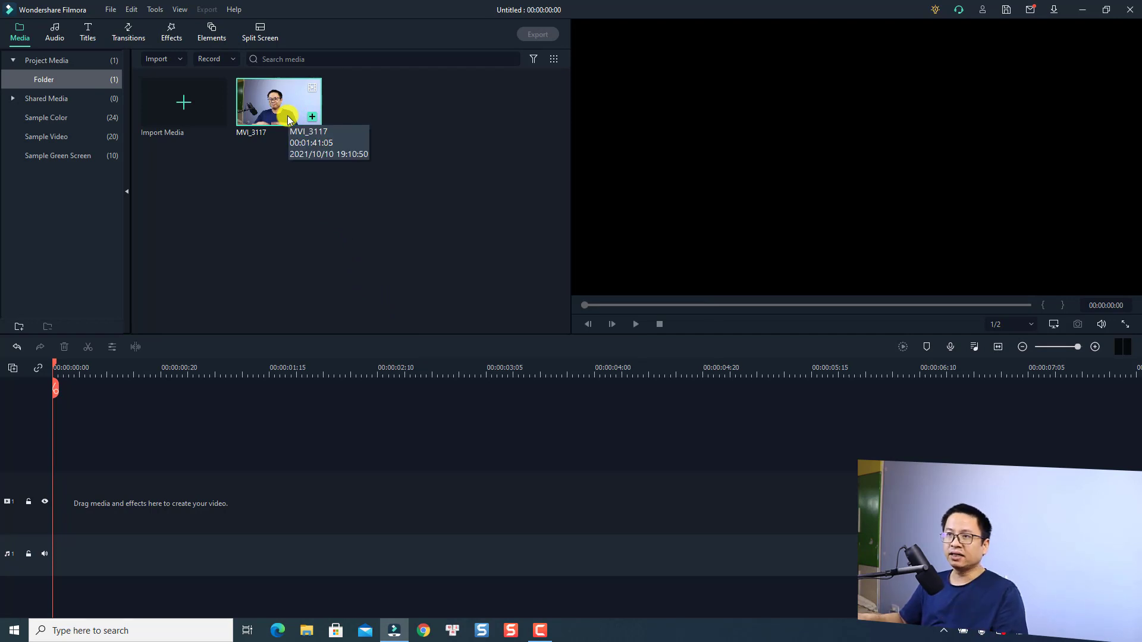
right_click(263, 119)
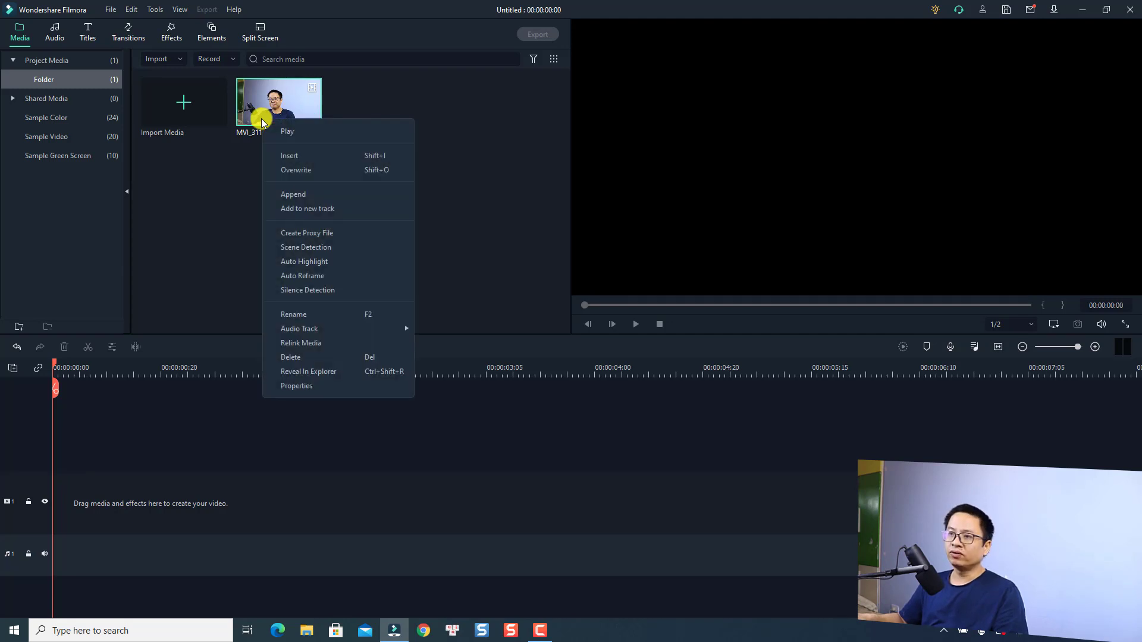
left_click(296, 291)
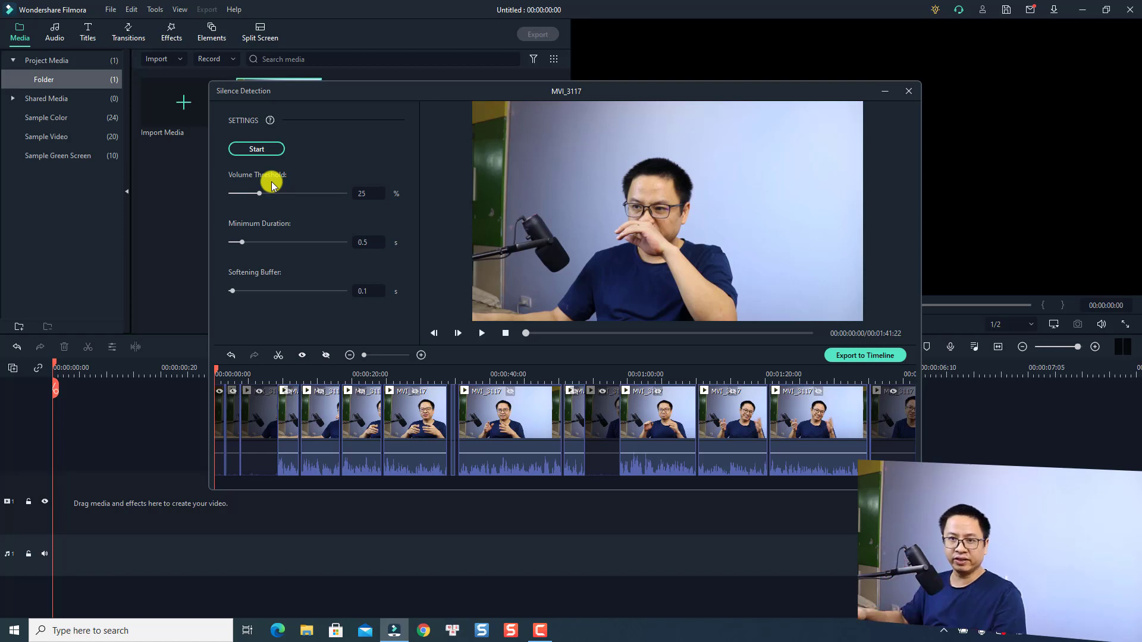
- Raise the Silence Detection volume threshold above 25% and select its value for editing
left_click_drag(258, 197, 283, 200)
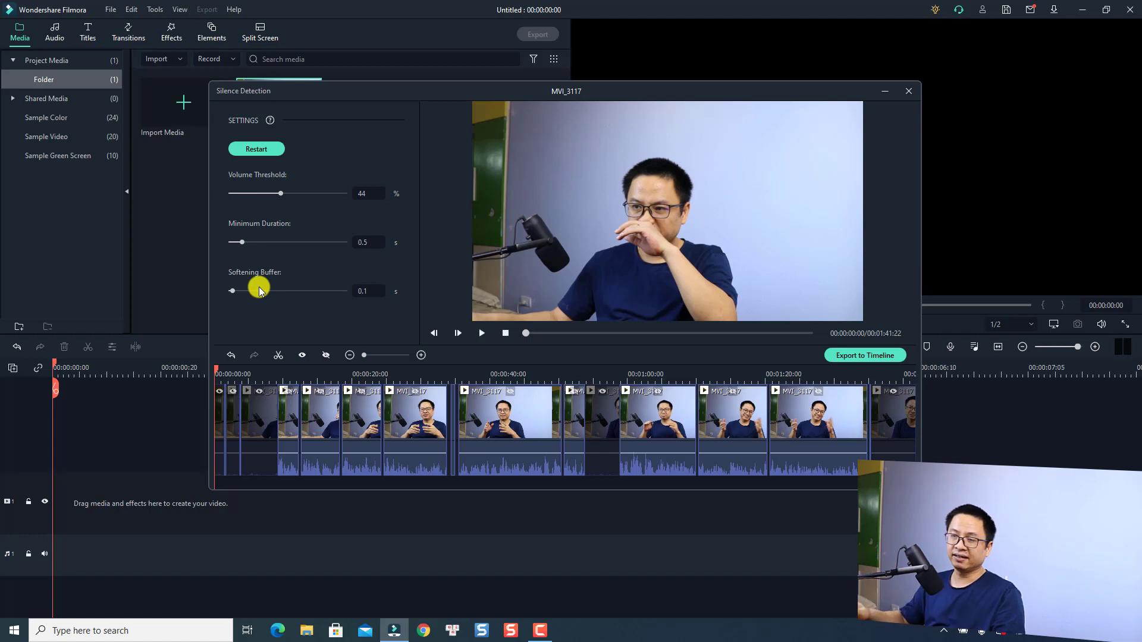
double_click(362, 194)
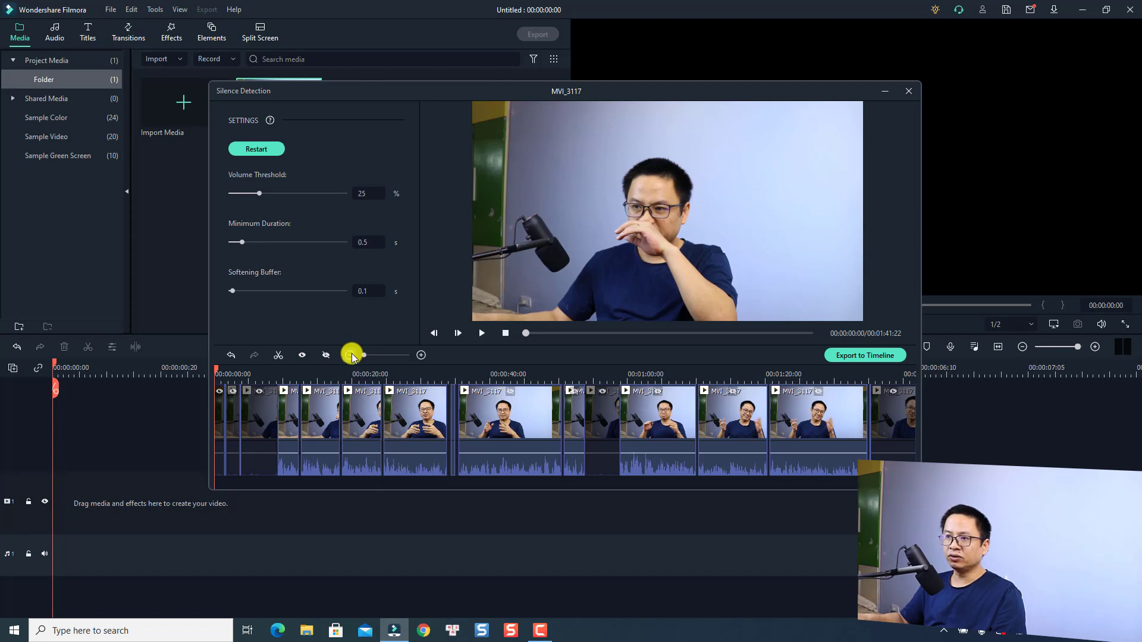
- Toggle a silent segment near the start to kept, then back to removed
left_click(421, 355)
left_click(421, 355)
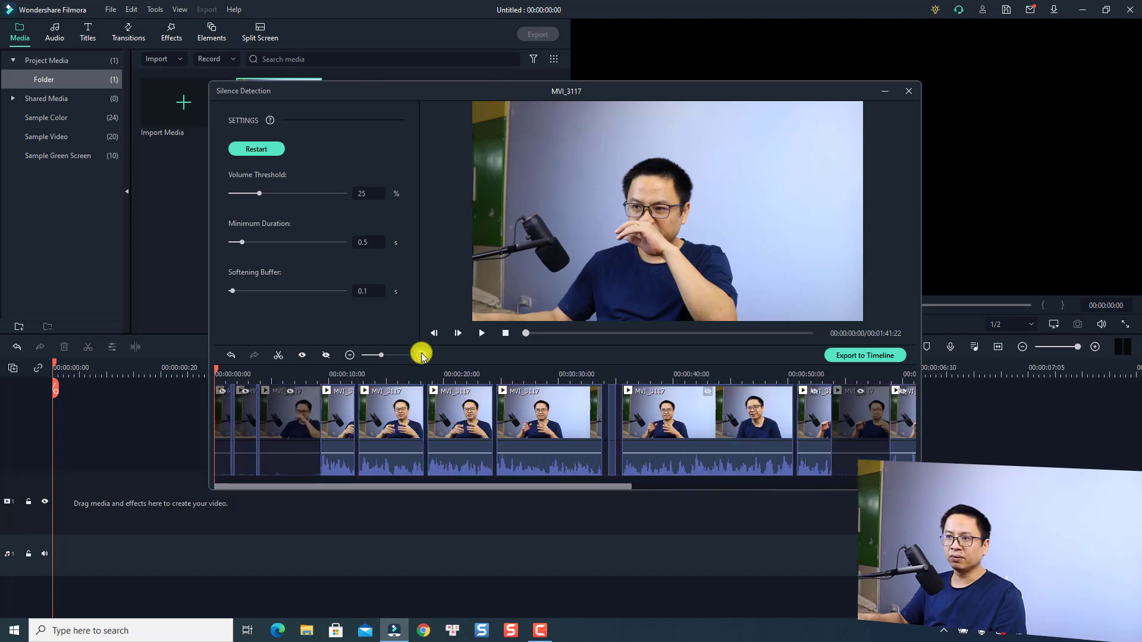
left_click(350, 355)
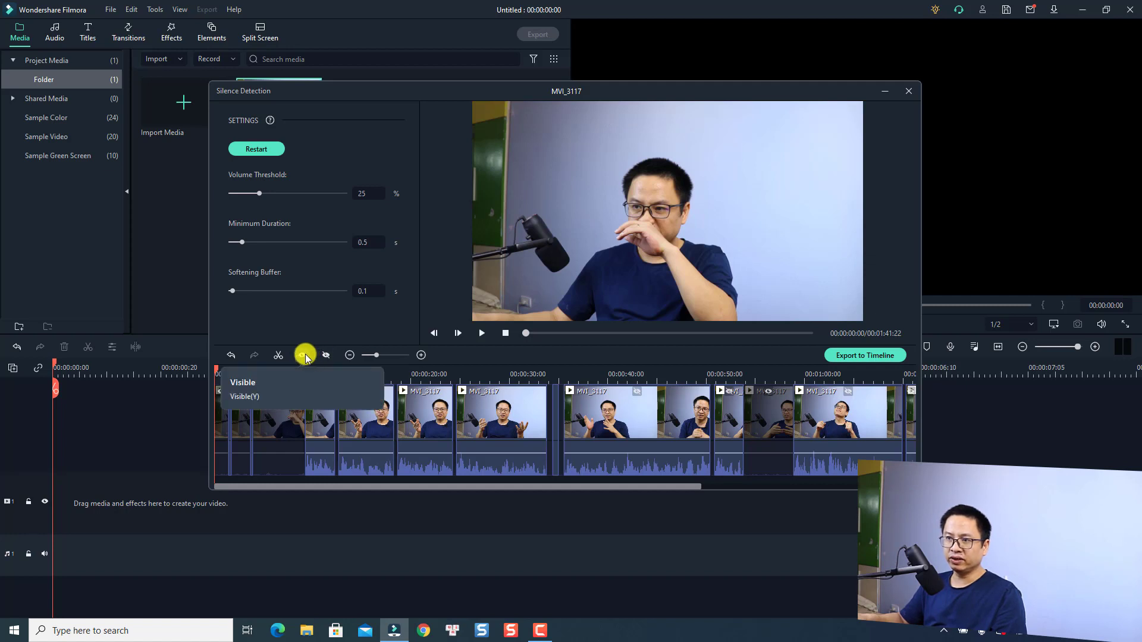
left_click(274, 430)
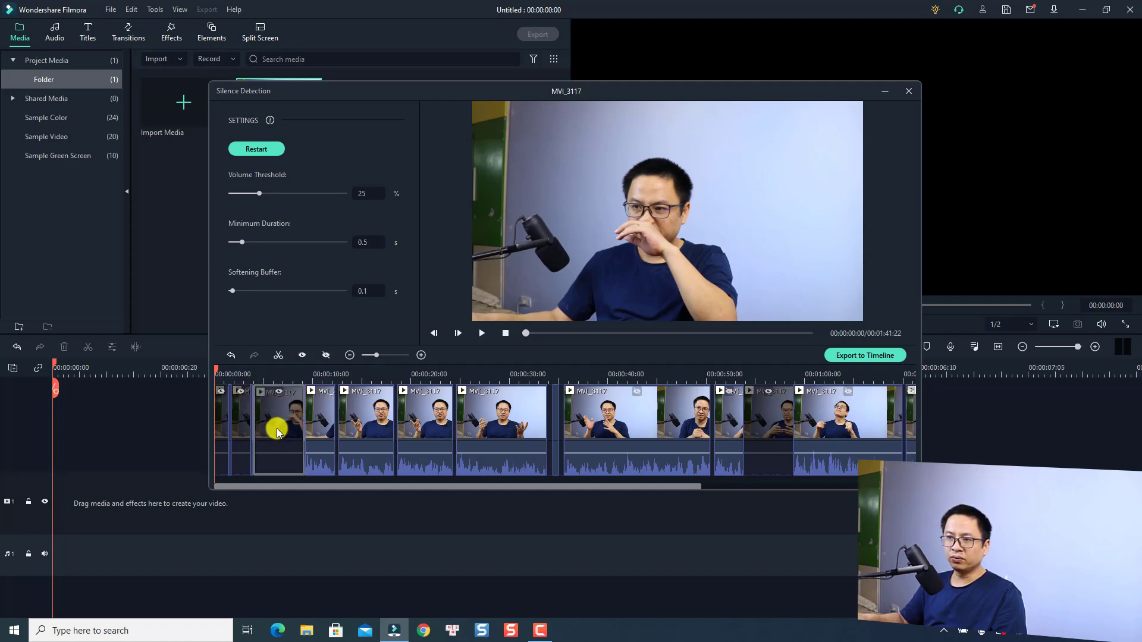
left_click(280, 393)
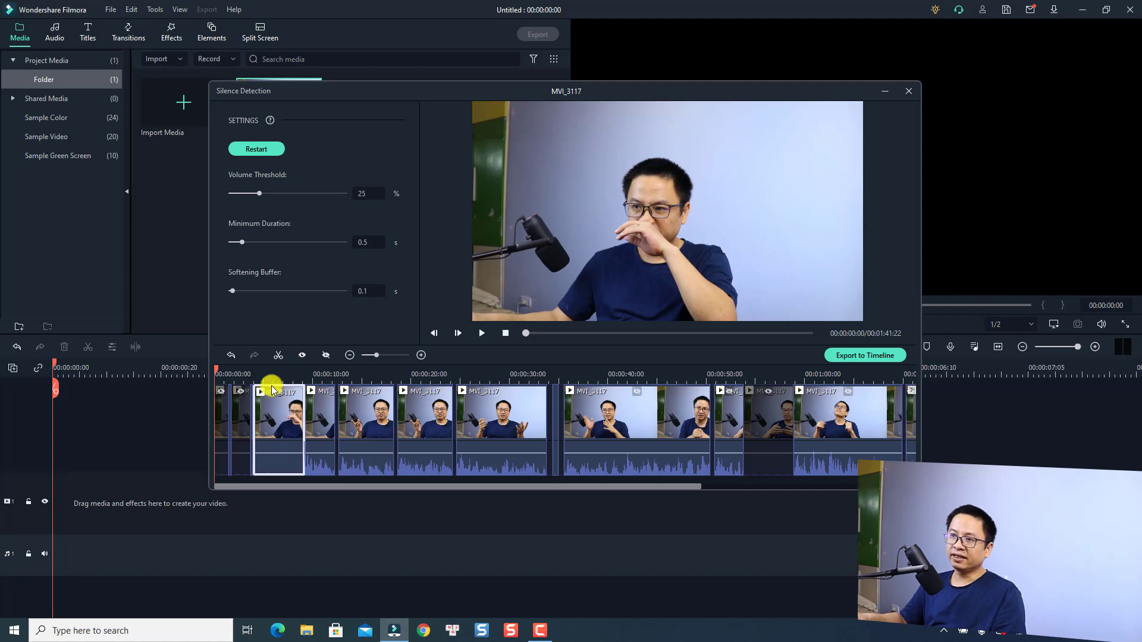
left_click(277, 394)
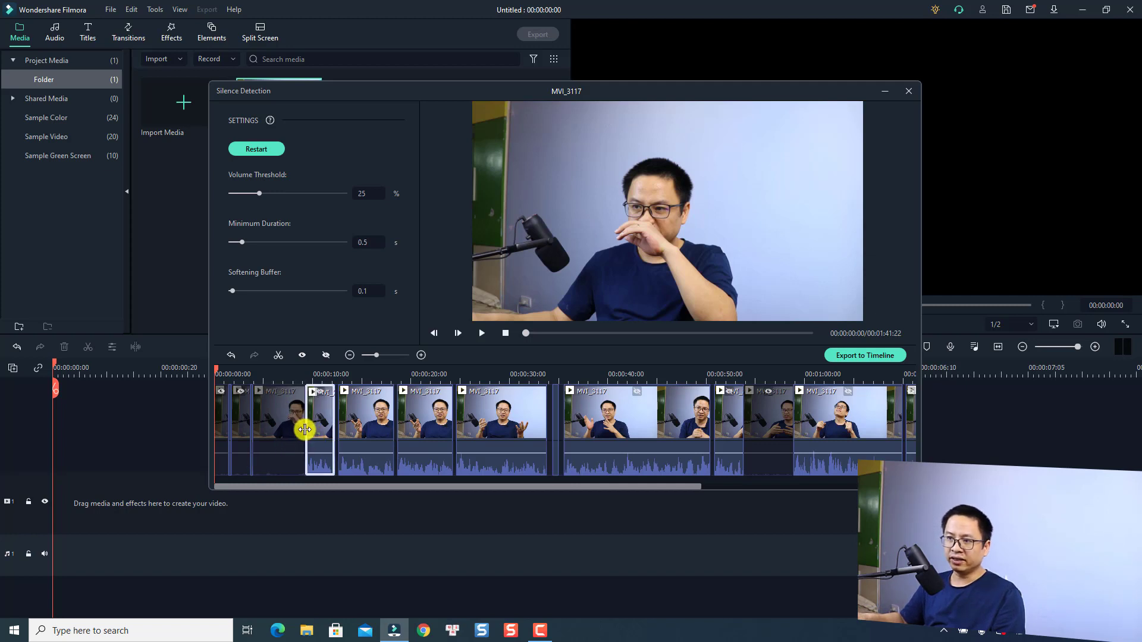
- Trim the start of the short clip near 00:00:05, then select the removed segment near 00:00:50
mouse_move(306, 433)
left_mouse_down()
mouse_move(265, 436)
mouse_move(296, 442)
left_mouse_up()
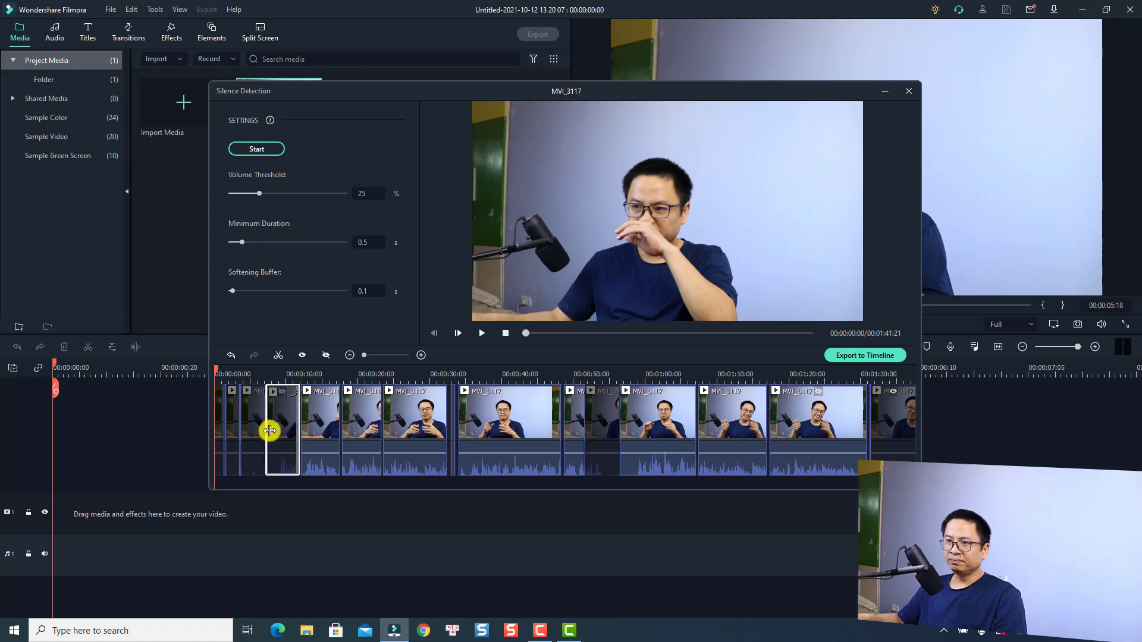
left_click_drag(275, 432, 282, 431)
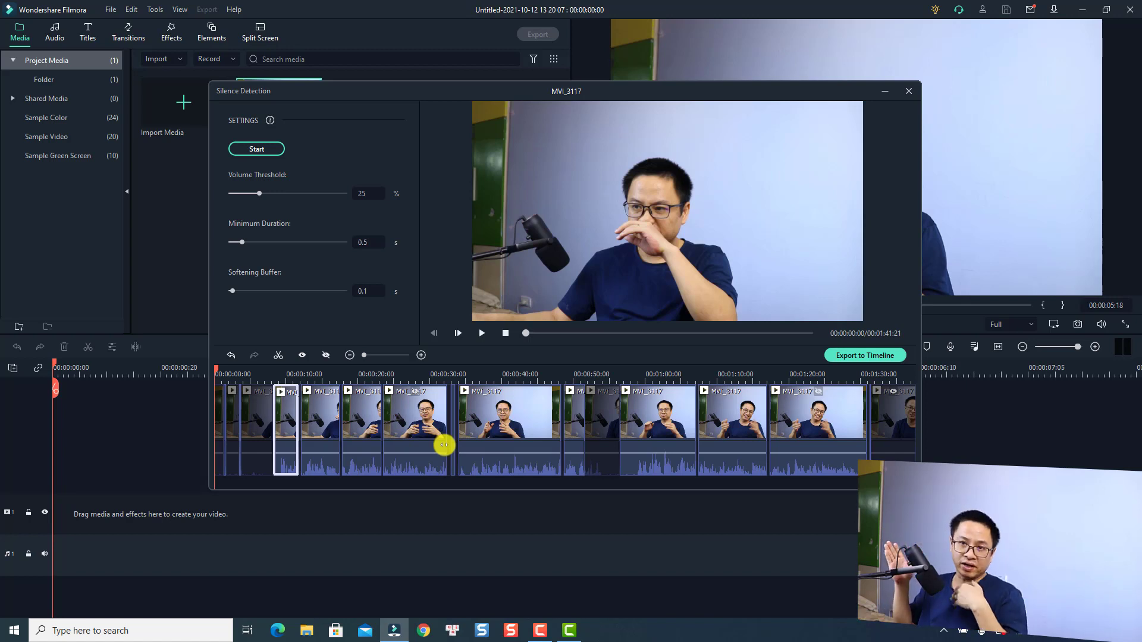
left_click(609, 426)
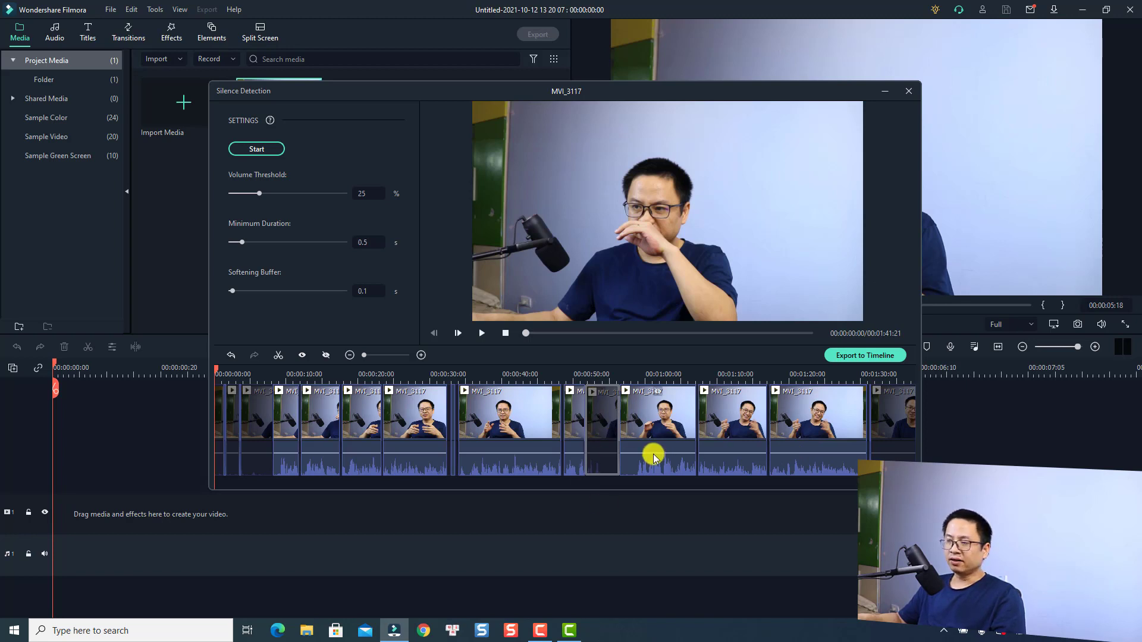
- Export the detected clips to the main timeline with settings matched to the media
left_click(852, 357)
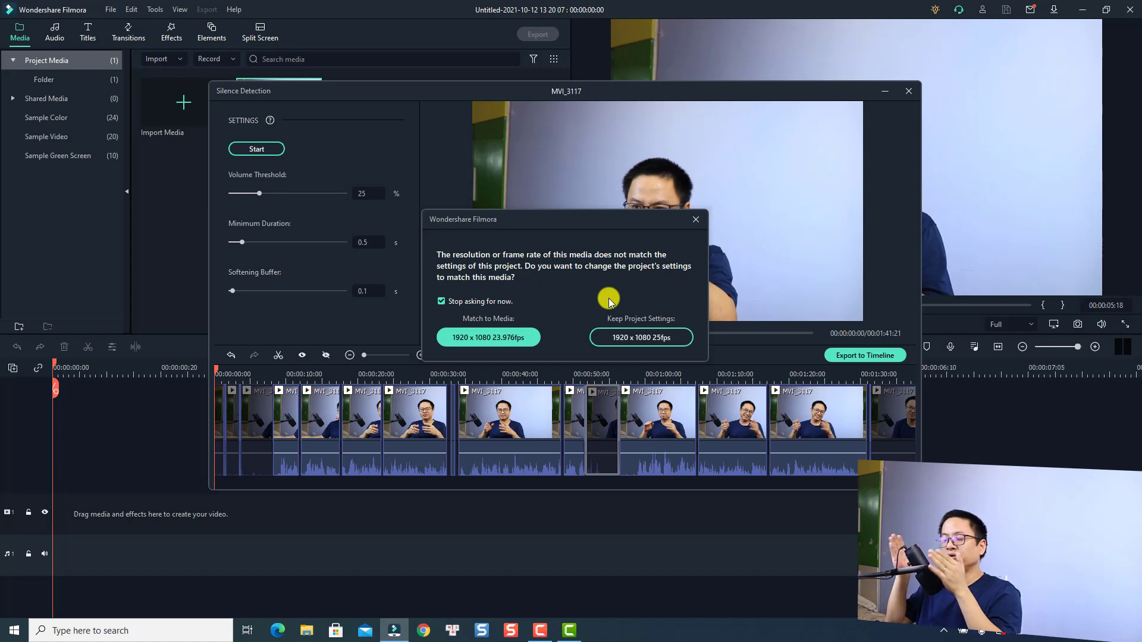
left_click(478, 342)
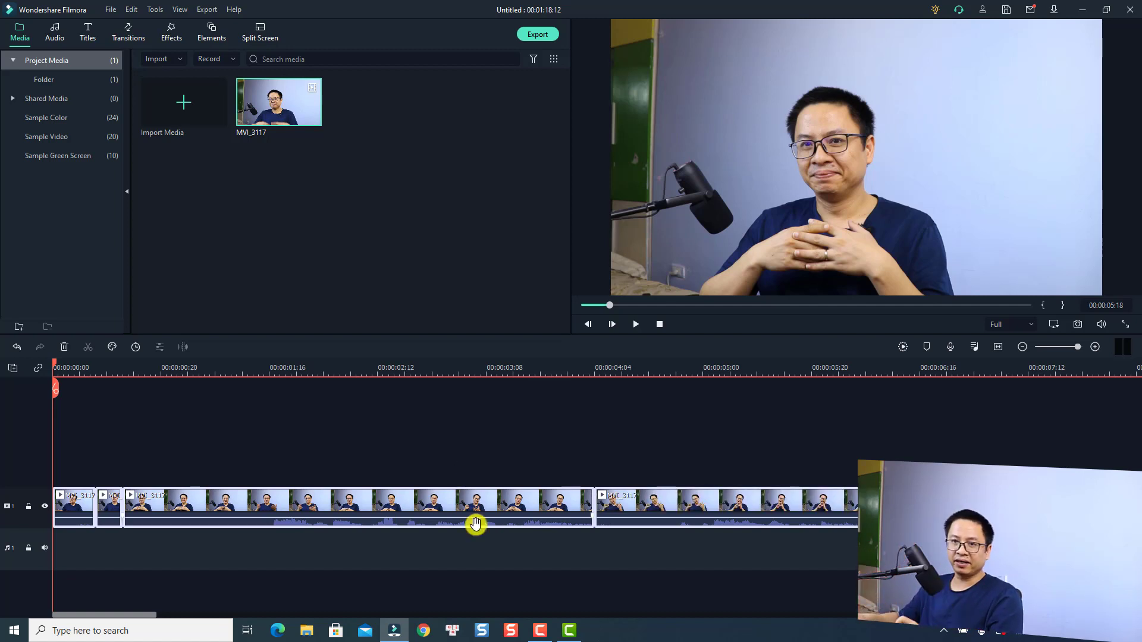
left_click(434, 586)
key("space")
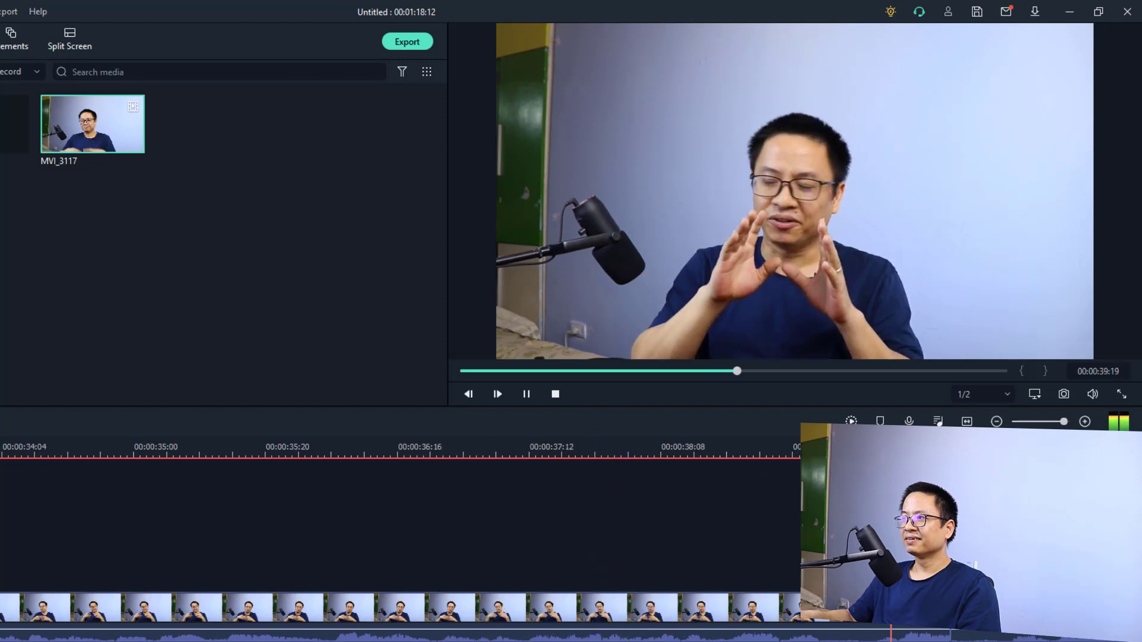
key("space")
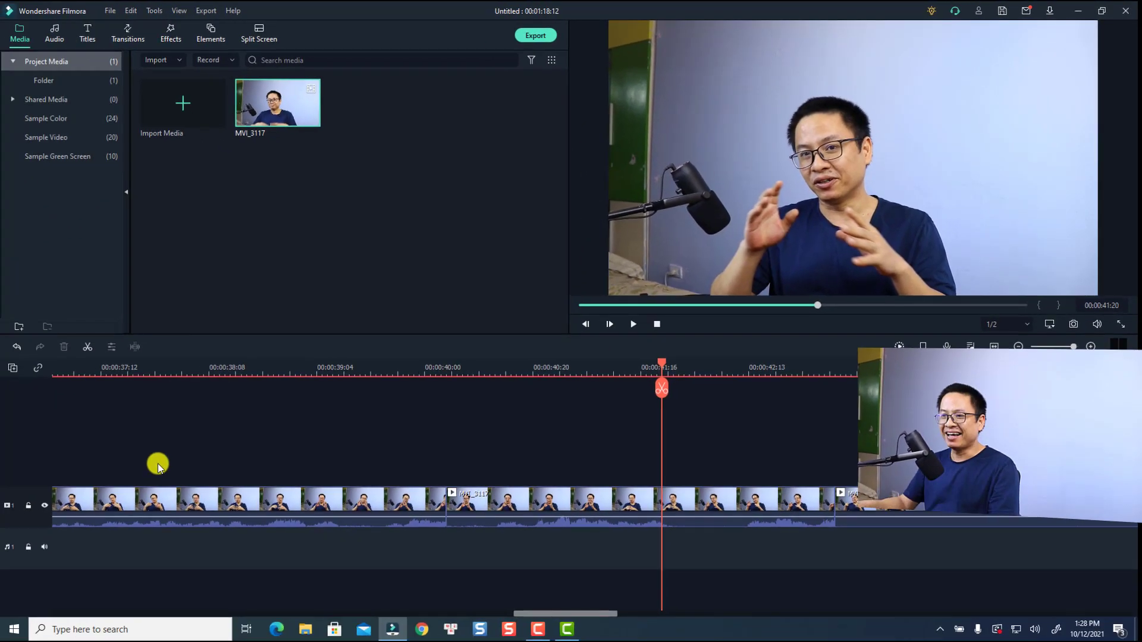
- Rerun Silence Detection on the first clip, export it, and select the resulting gap
left_click(240, 505)
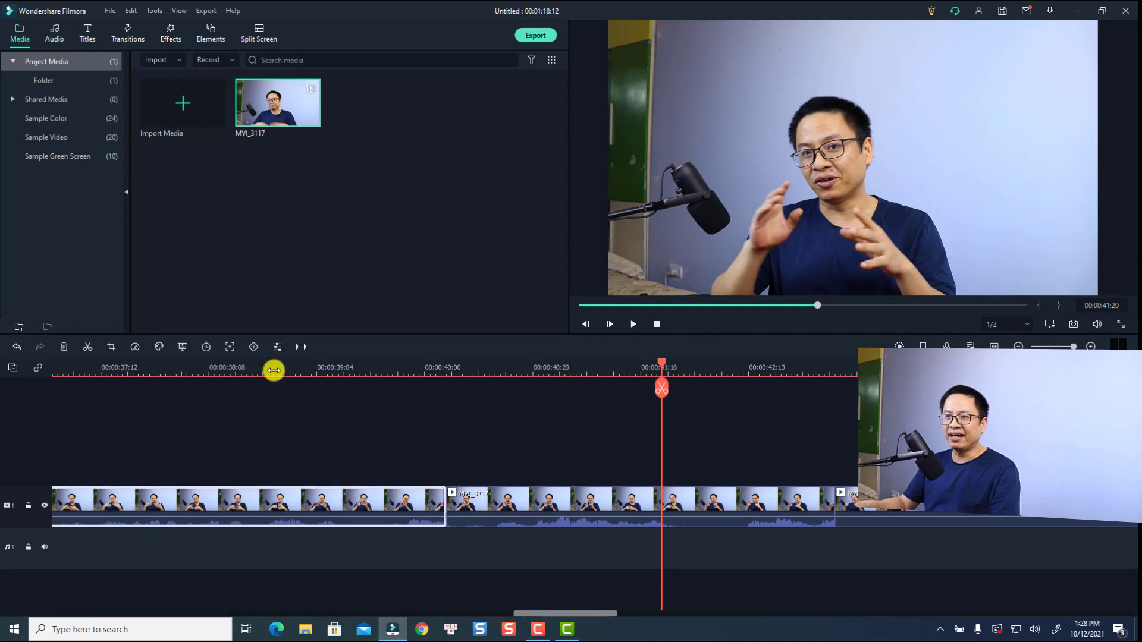
left_click(301, 350)
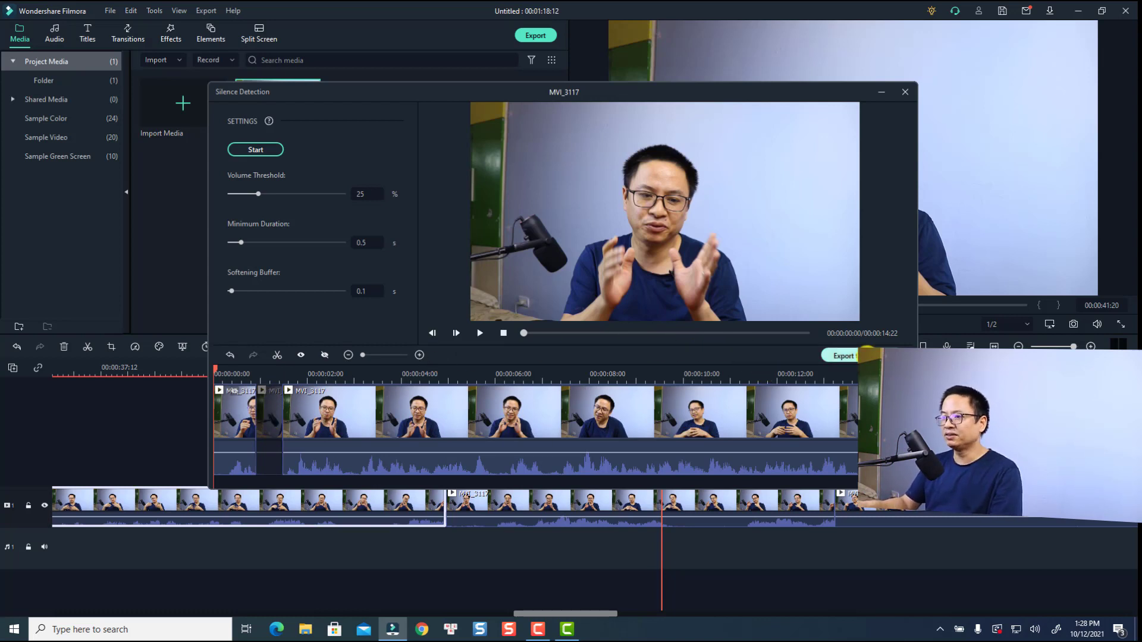
left_click(866, 355)
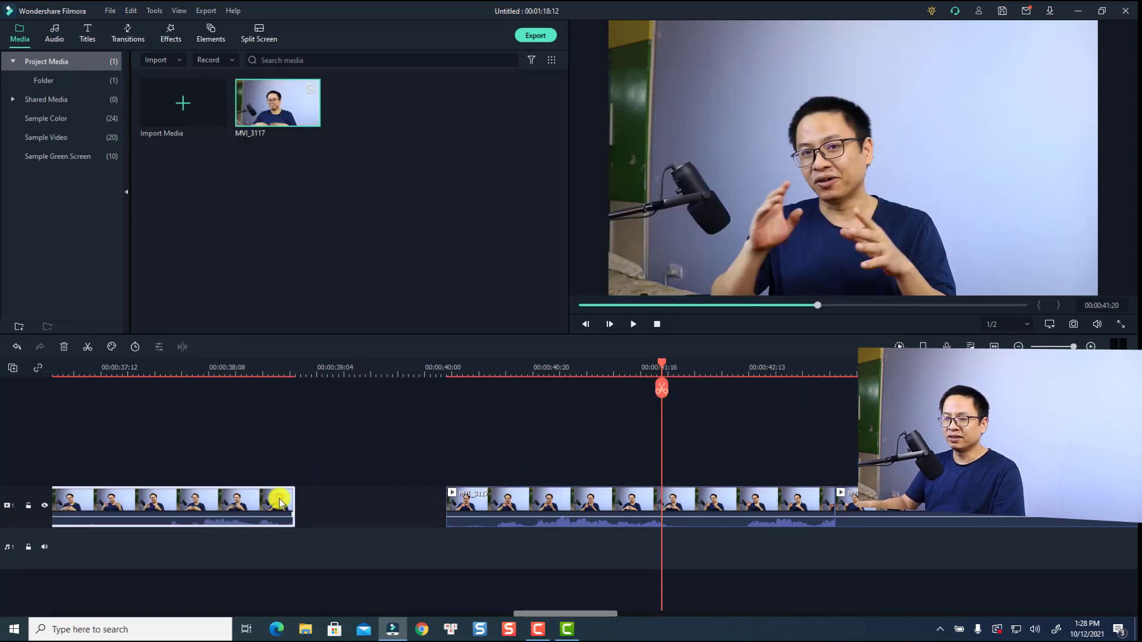
left_click(169, 373)
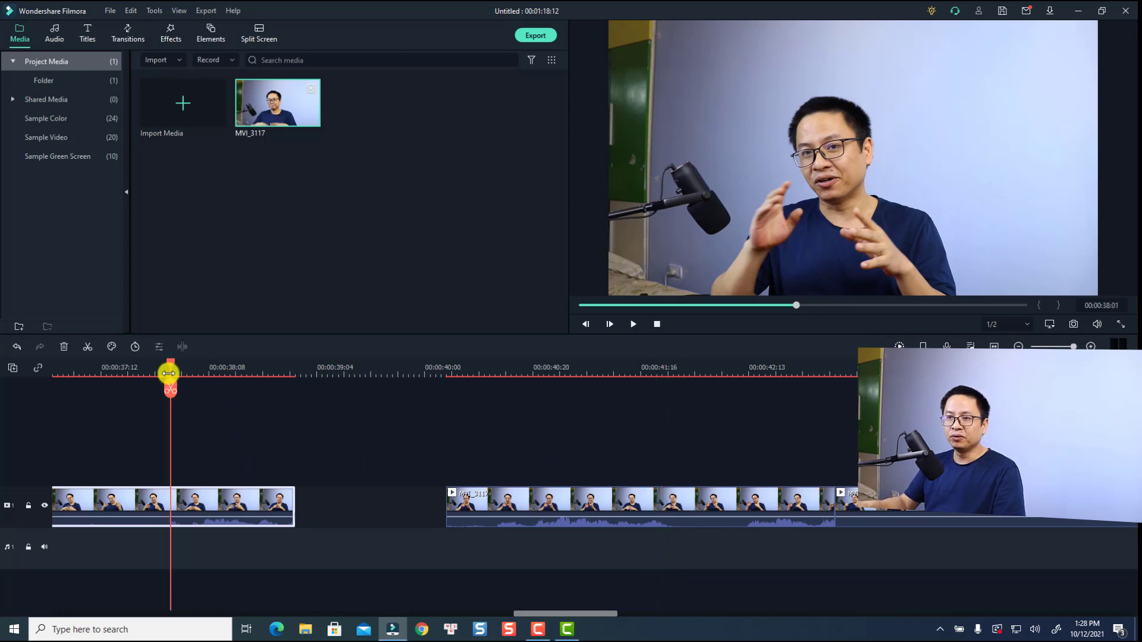
left_click(393, 501)
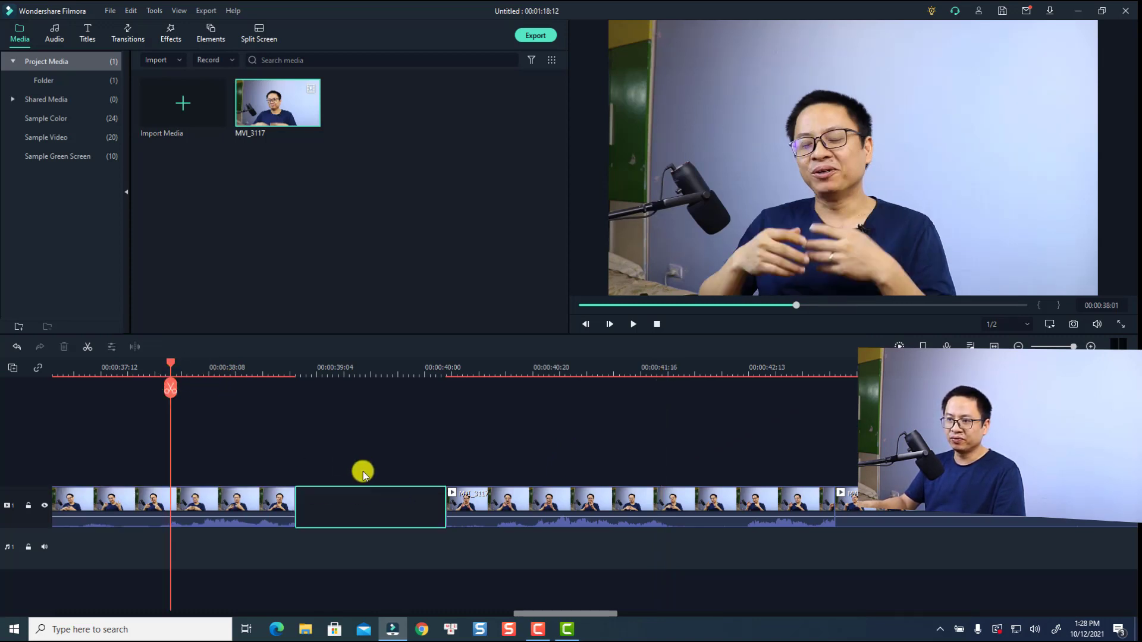